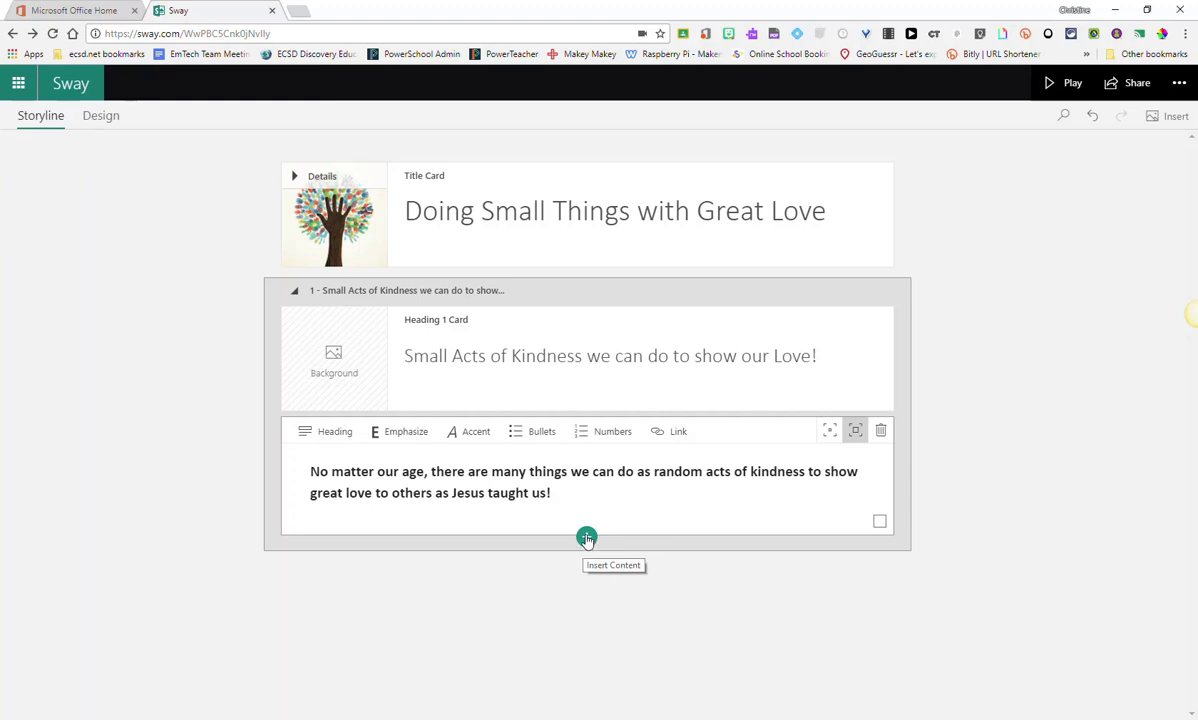
Insert an empty Media > Audio card beneath the kindness text card in the first section
{"action": "left_click", "coordinate": [587, 538]}
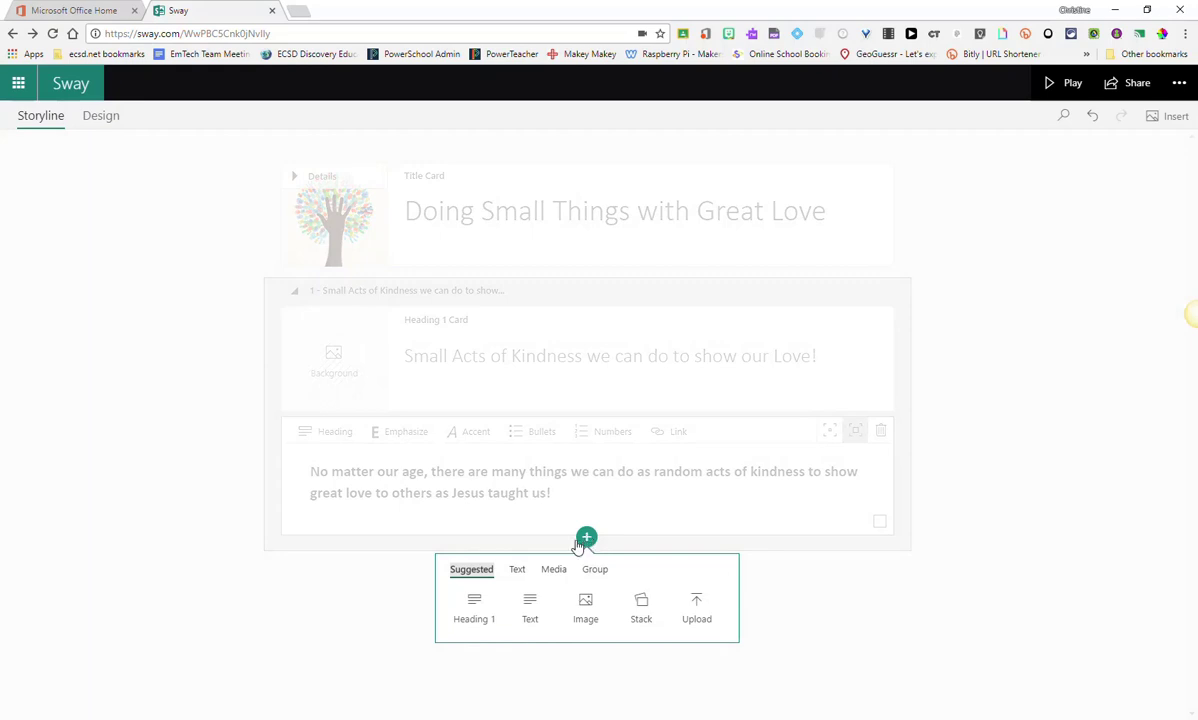
{"action": "left_click", "coordinate": [555, 575]}
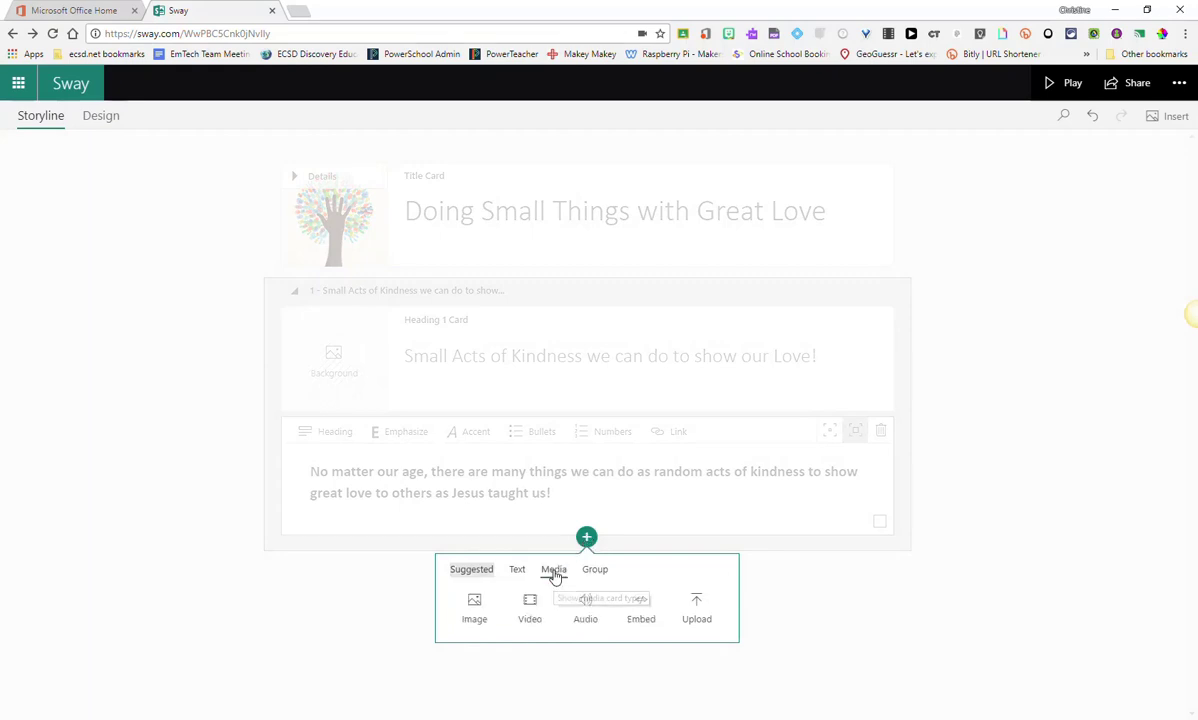
{"action": "left_click", "coordinate": [587, 614]}
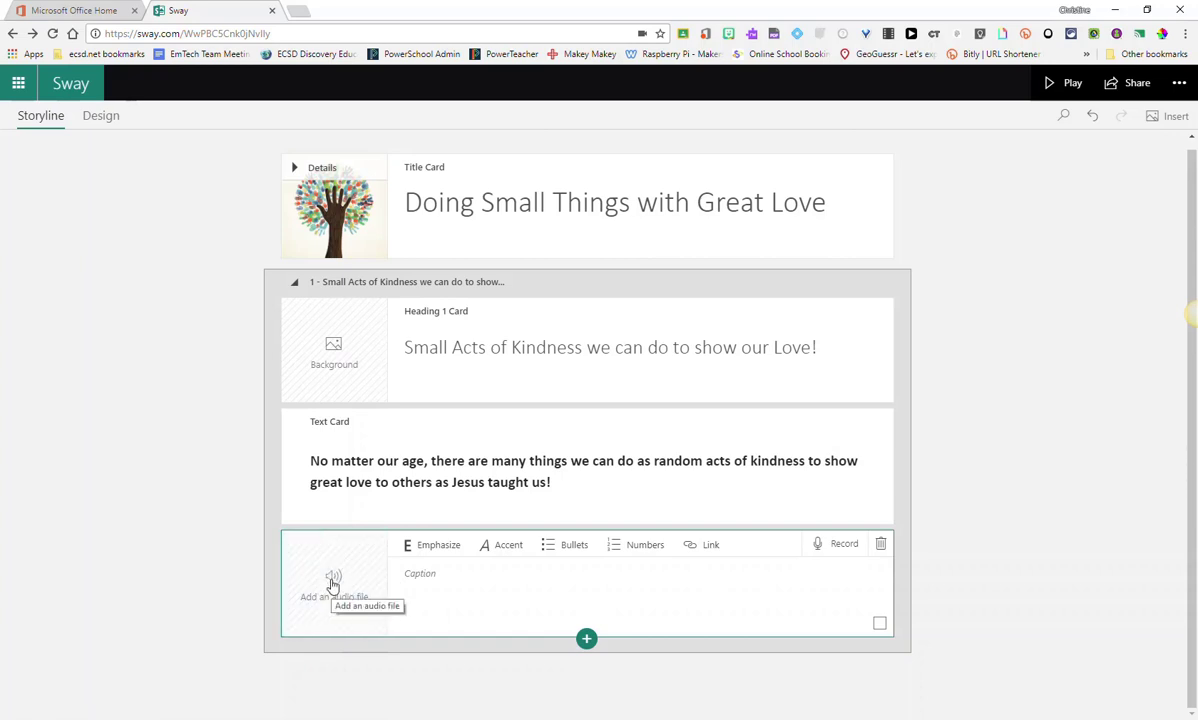
{"action": "left_click", "coordinate": [333, 585]}
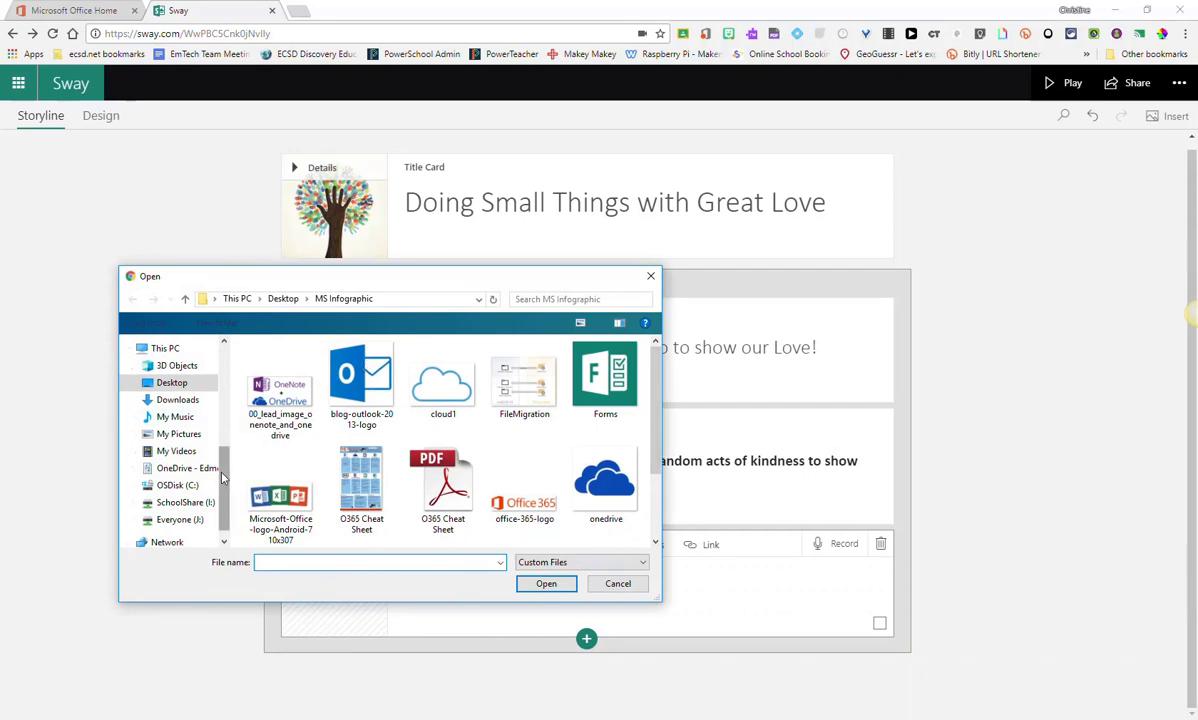
{"action": "left_click_drag", "start_coordinate": [222, 478], "coordinate": [222, 378]}
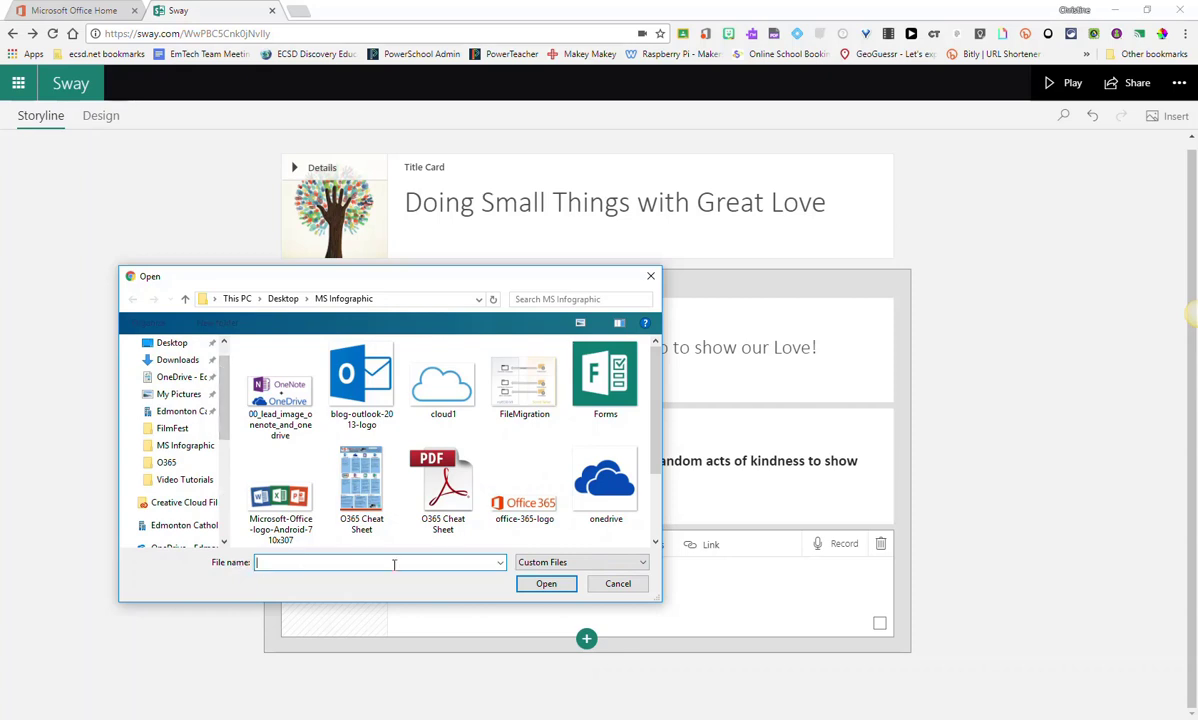
{"action": "left_click", "coordinate": [614, 585]}
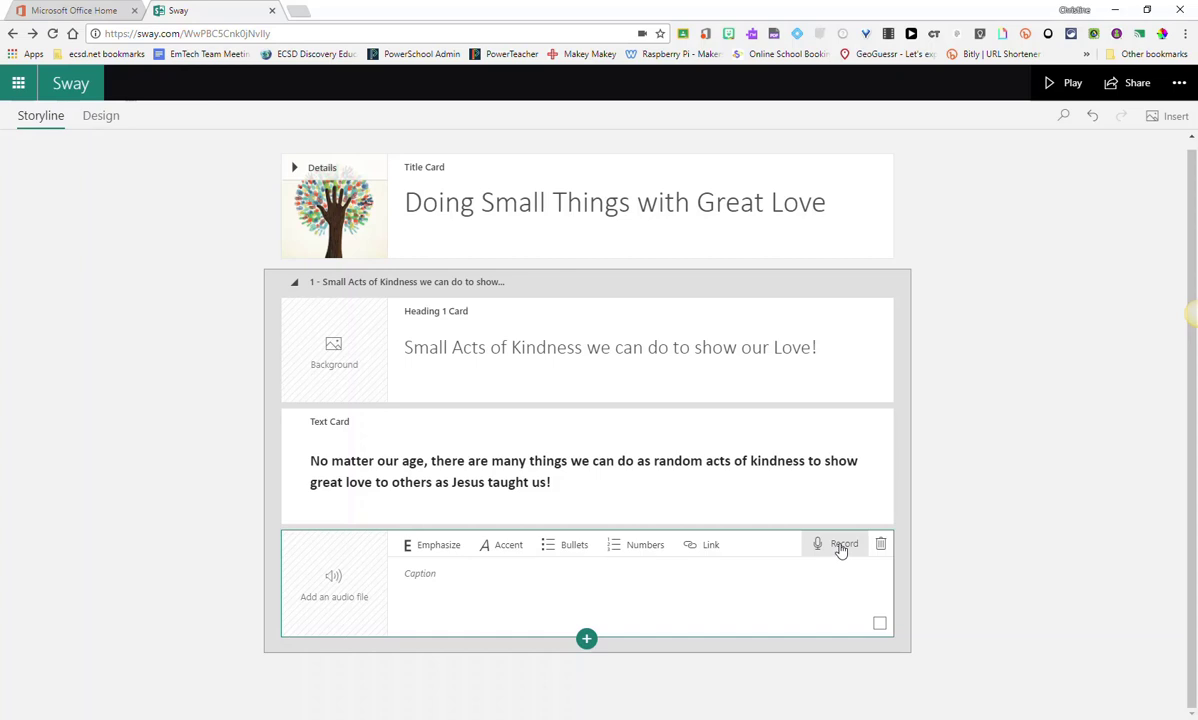
Record a short voice clip on the audio card and add the recording to the Sway
{"action": "left_click", "coordinate": [841, 548]}
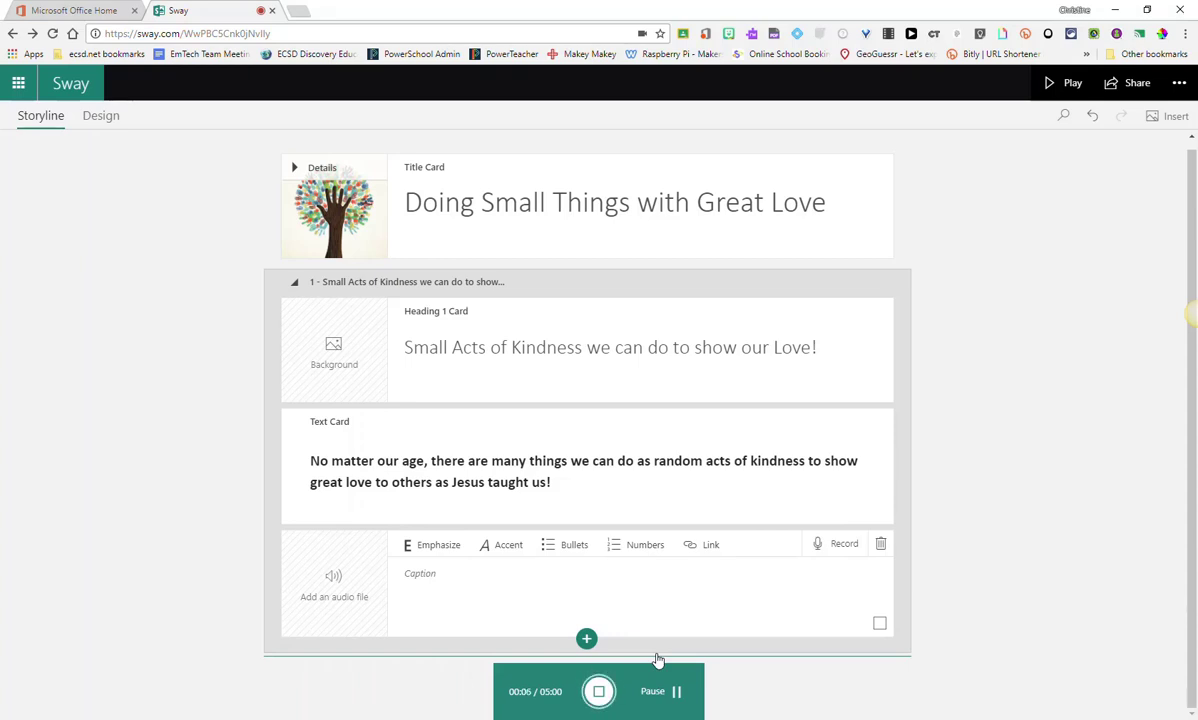
{"action": "left_click", "coordinate": [599, 691]}
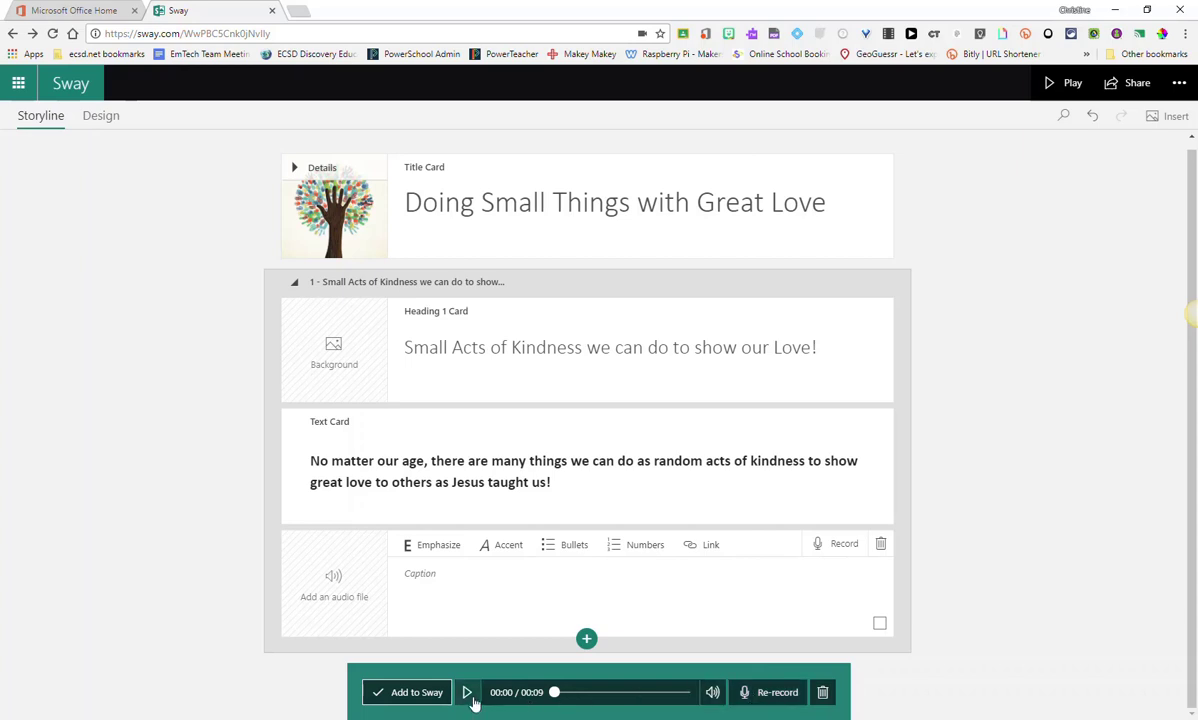
{"action": "left_click", "coordinate": [408, 693]}
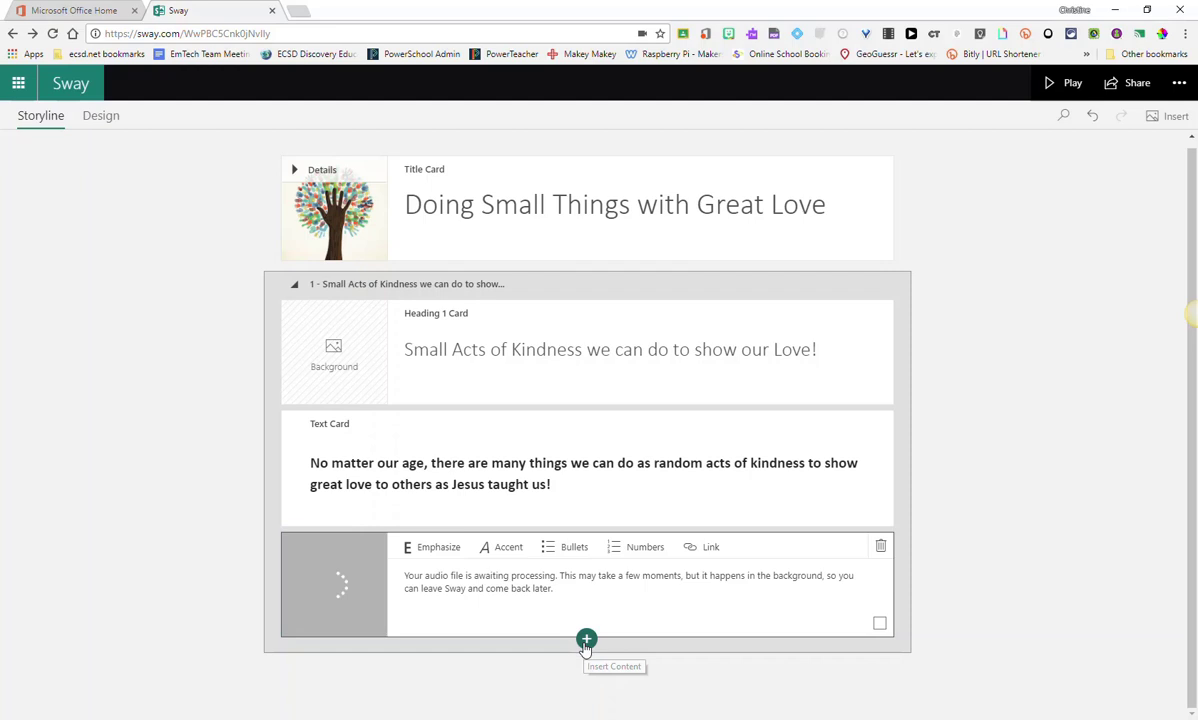
Add a Heading 1 section titled 'Random Acts of Kindness' after the first section
{"action": "left_click", "coordinate": [586, 641]}
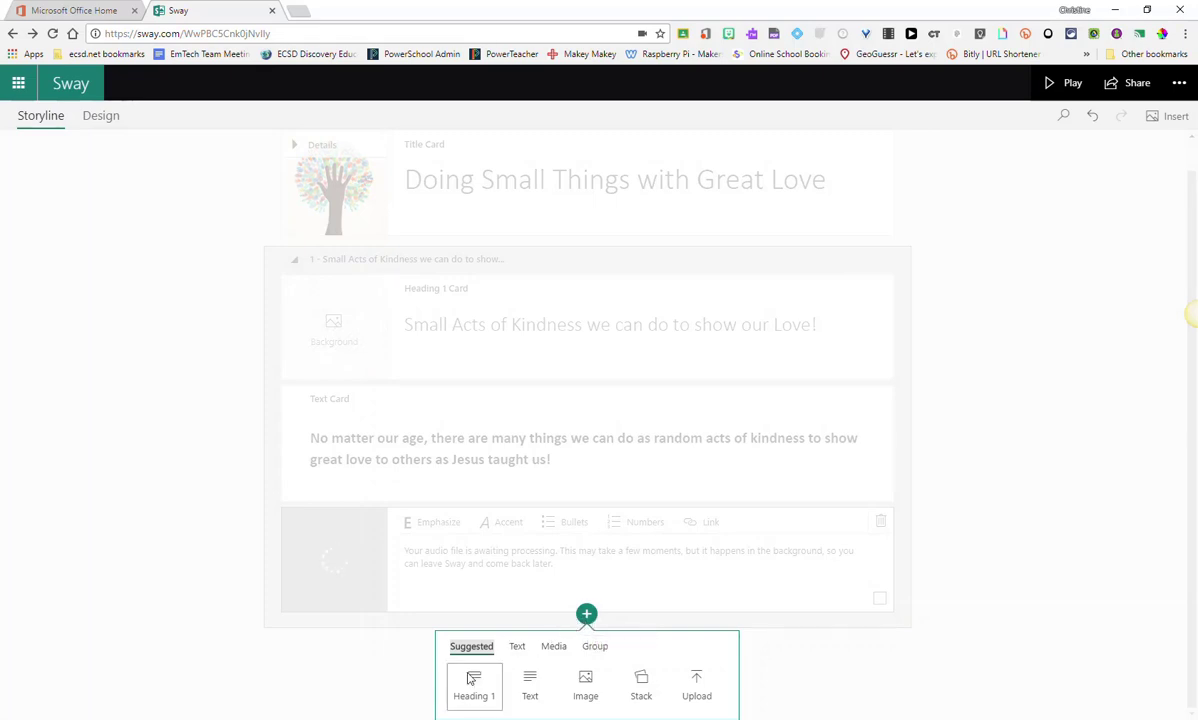
{"action": "left_click", "coordinate": [518, 650]}
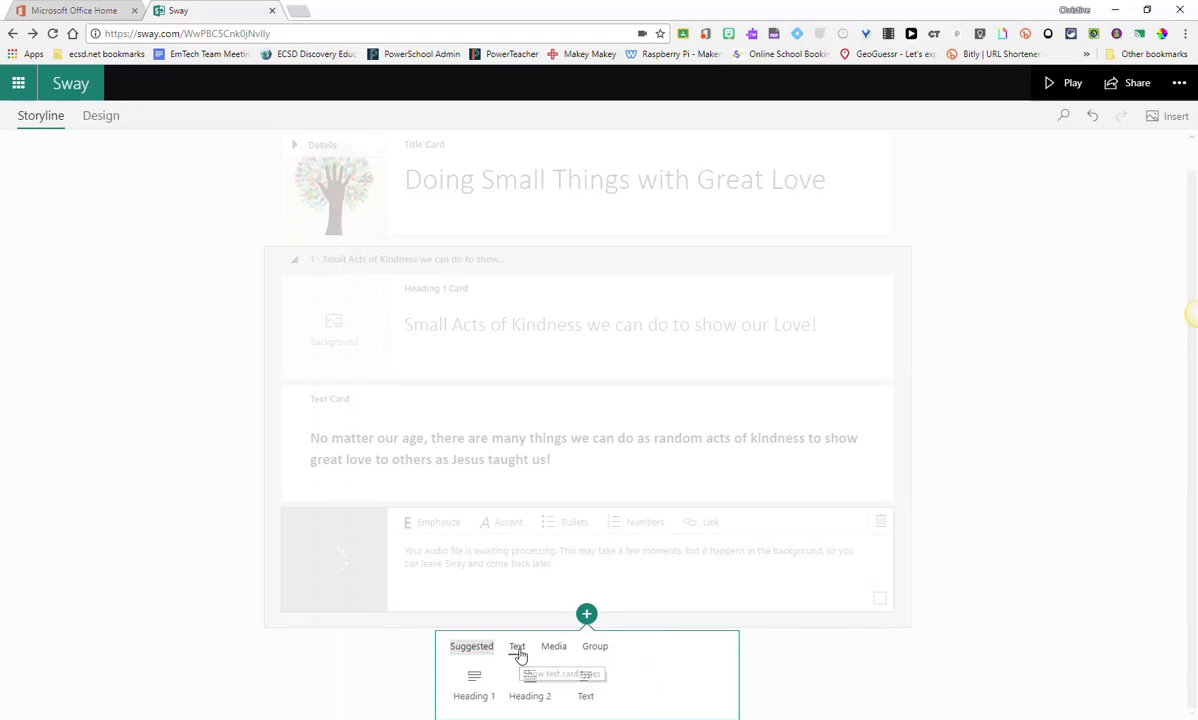
{"action": "left_click", "coordinate": [476, 682]}
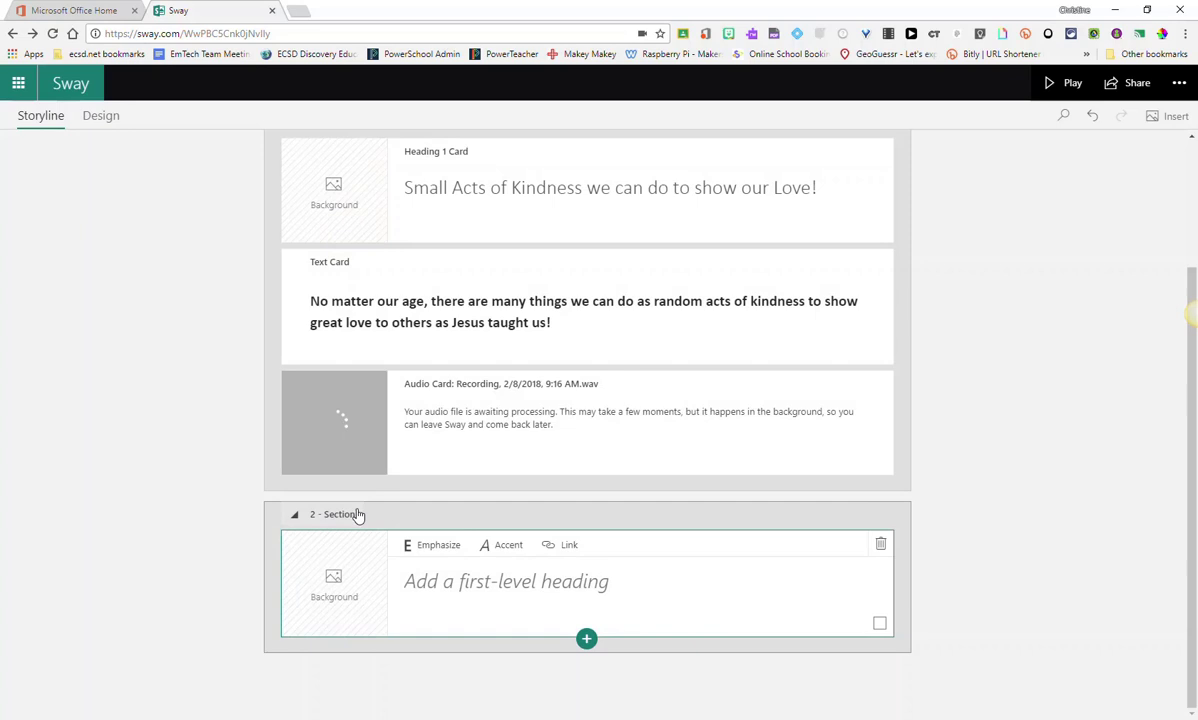
{"action": "left_click", "coordinate": [617, 581]}
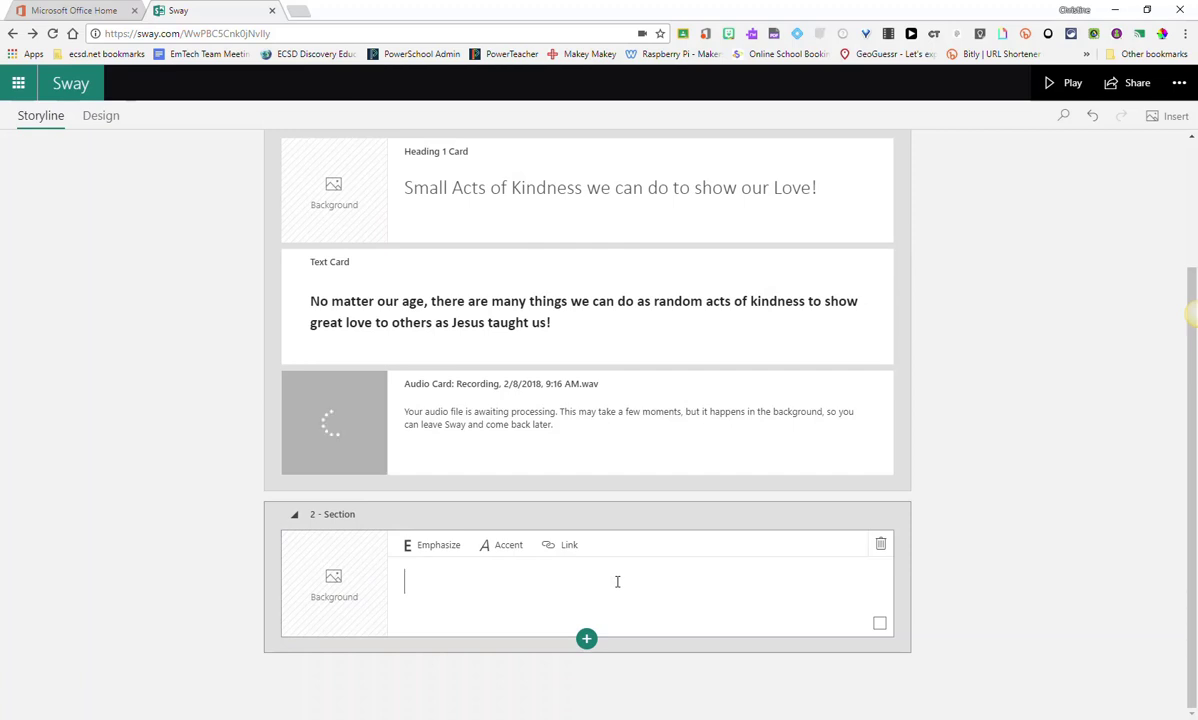
{"action": "type", "text": "Random Acts of Kindness"}
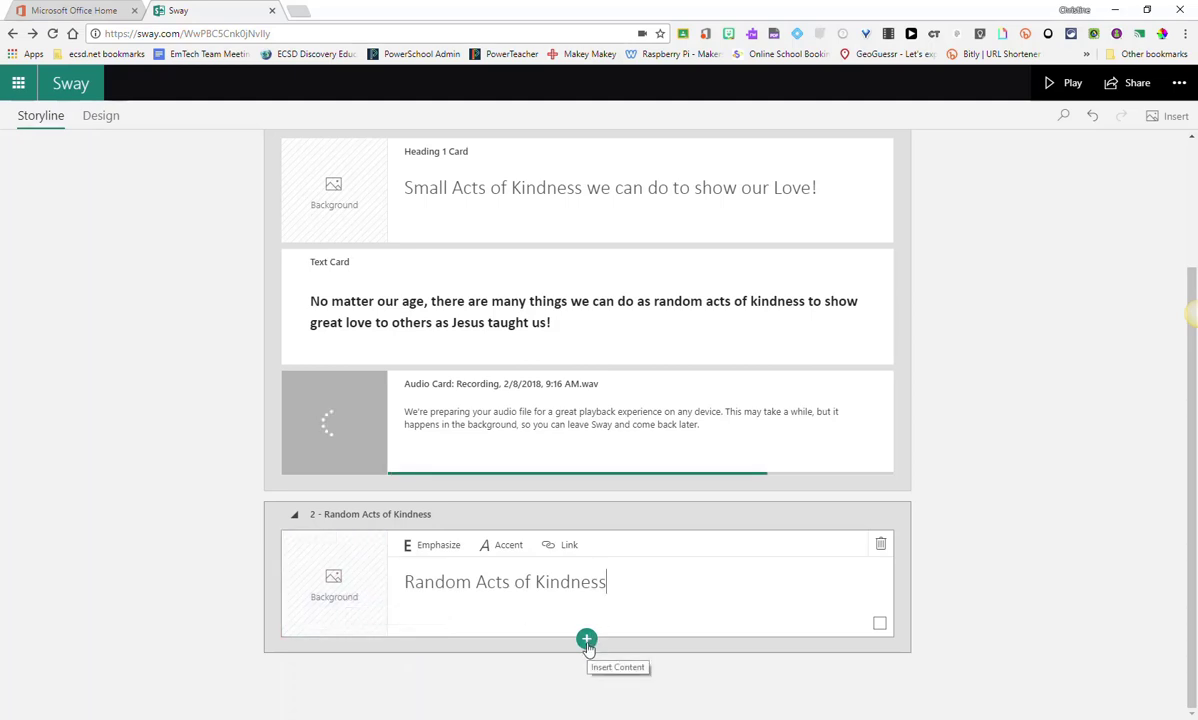
Insert a video card using the YouTube video '9 Random Acts of Kindness' under the new heading
{"action": "left_click", "coordinate": [587, 642]}
{"action": "left_click", "coordinate": [553, 650]}
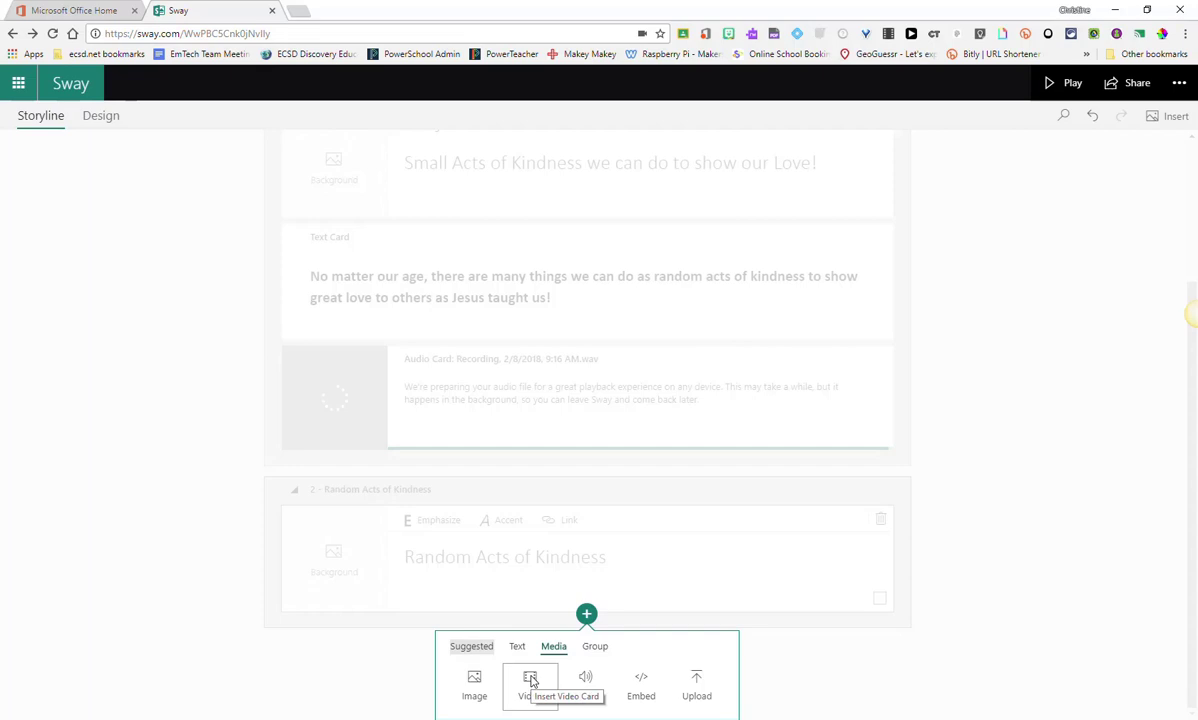
{"action": "left_click", "coordinate": [531, 680]}
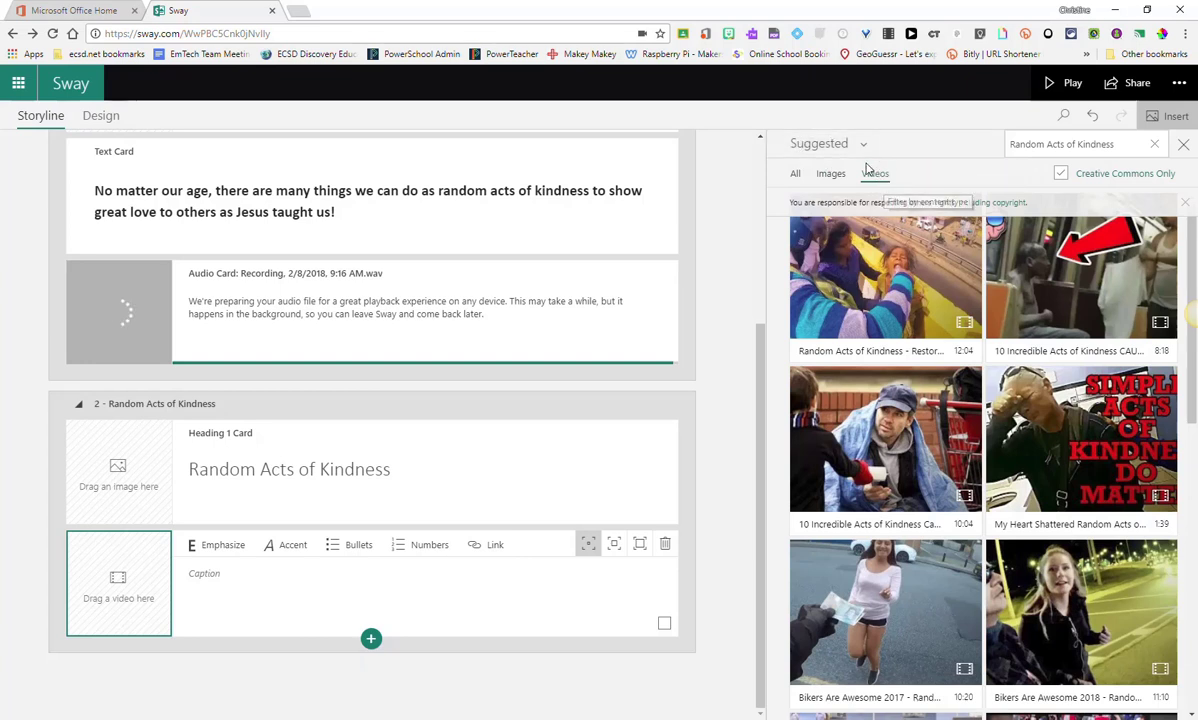
{"action": "left_click", "coordinate": [865, 151]}
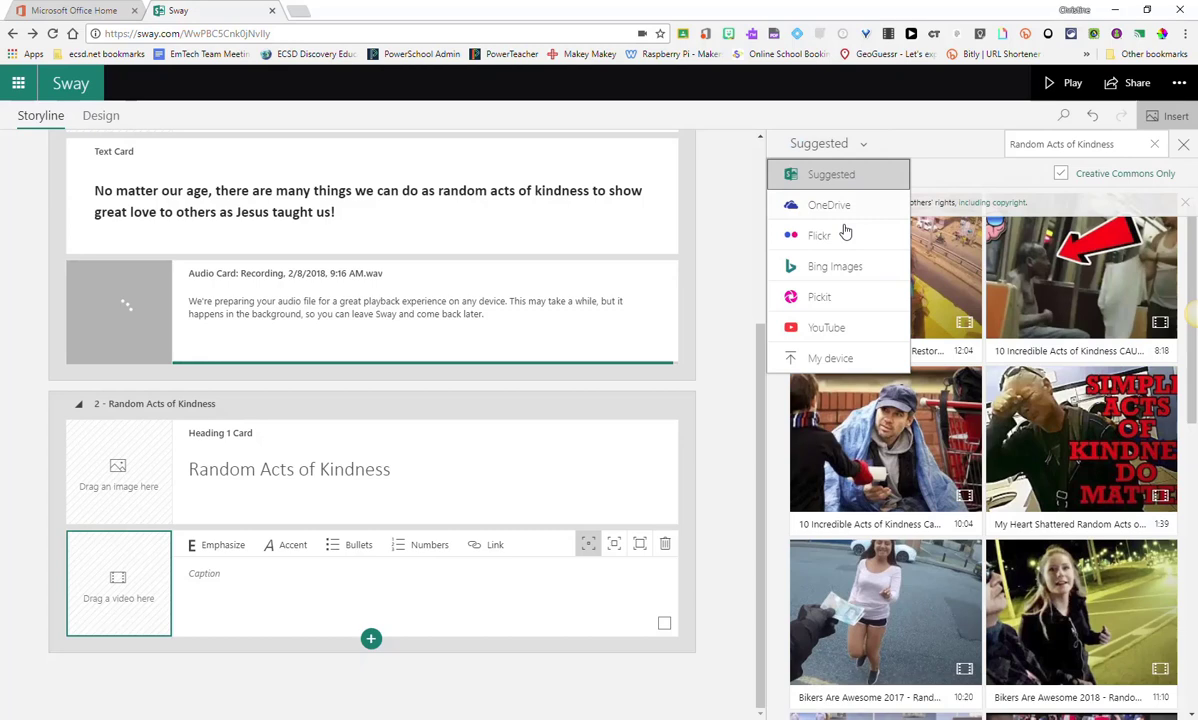
{"action": "left_click", "coordinate": [837, 329]}
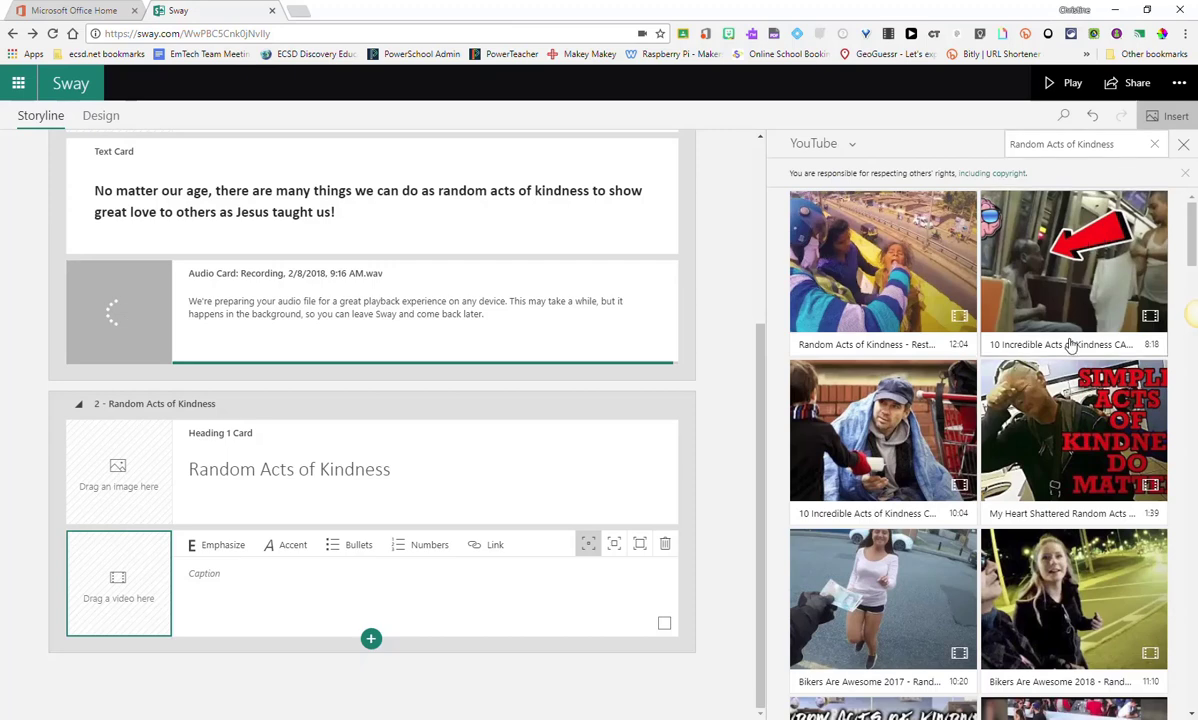
{"action": "scroll", "coordinate": [1070, 345], "scroll_direction": "down", "scroll_amount": 1}
{"action": "scroll", "coordinate": [1070, 345], "scroll_direction": "down", "scroll_amount": 1}
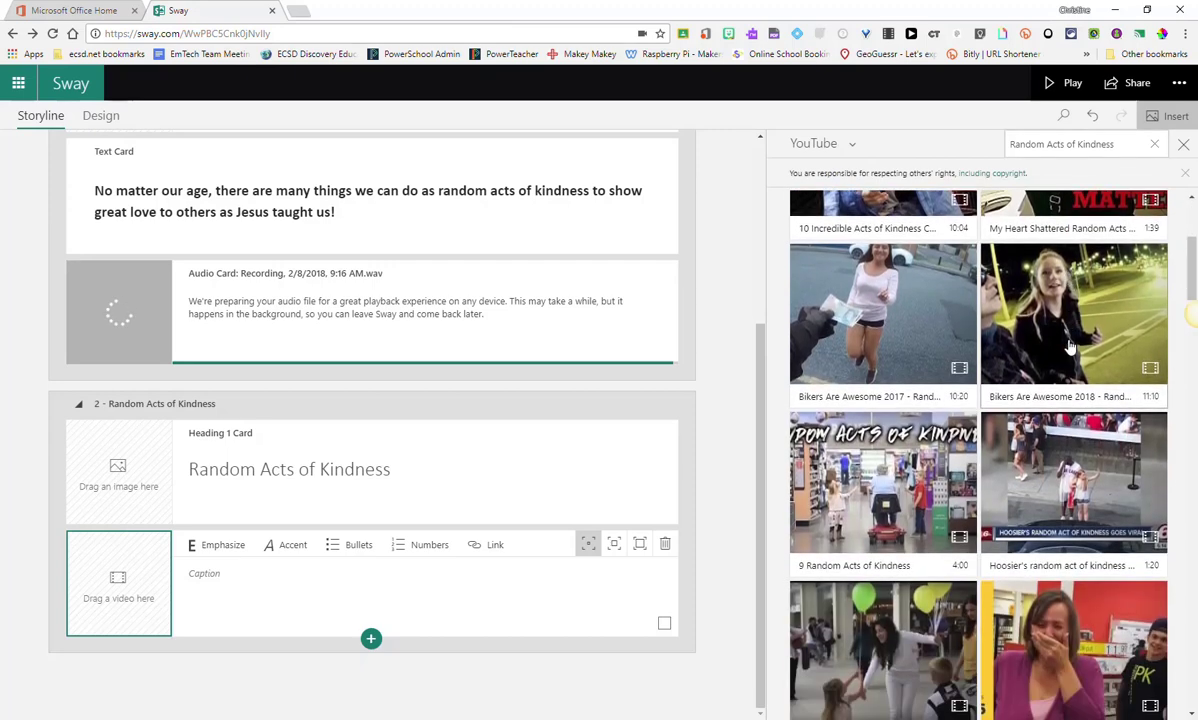
{"action": "left_click", "coordinate": [870, 495]}
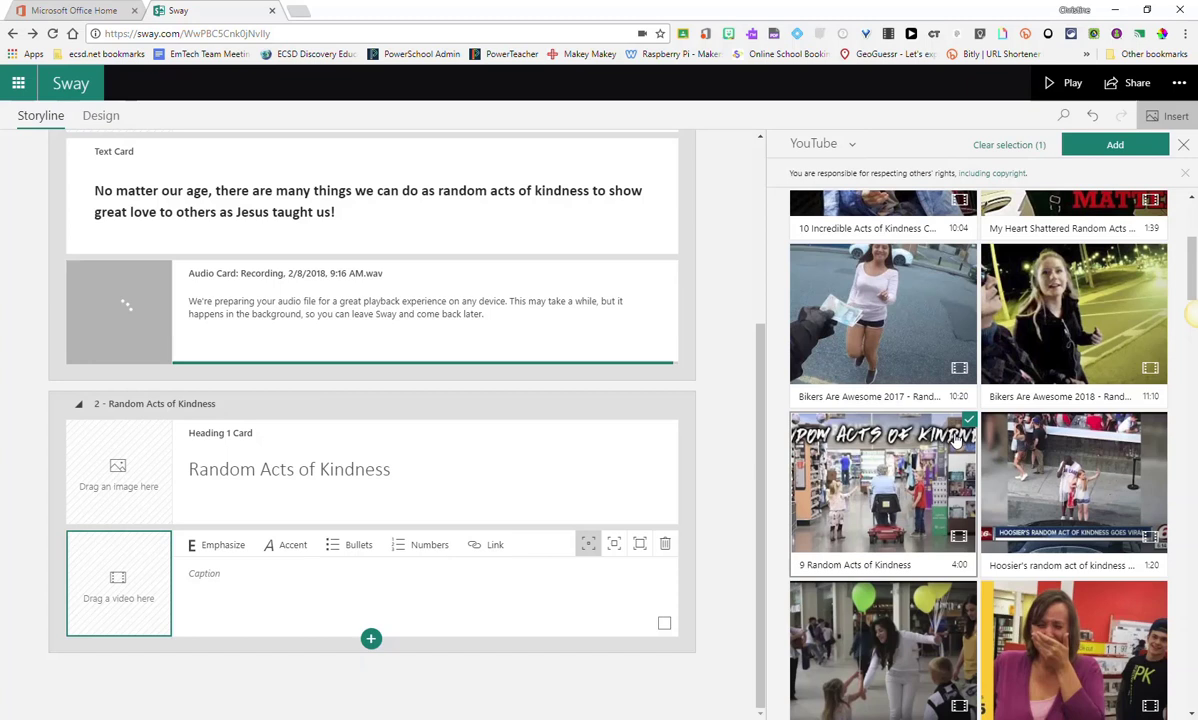
{"action": "left_click", "coordinate": [1116, 146]}
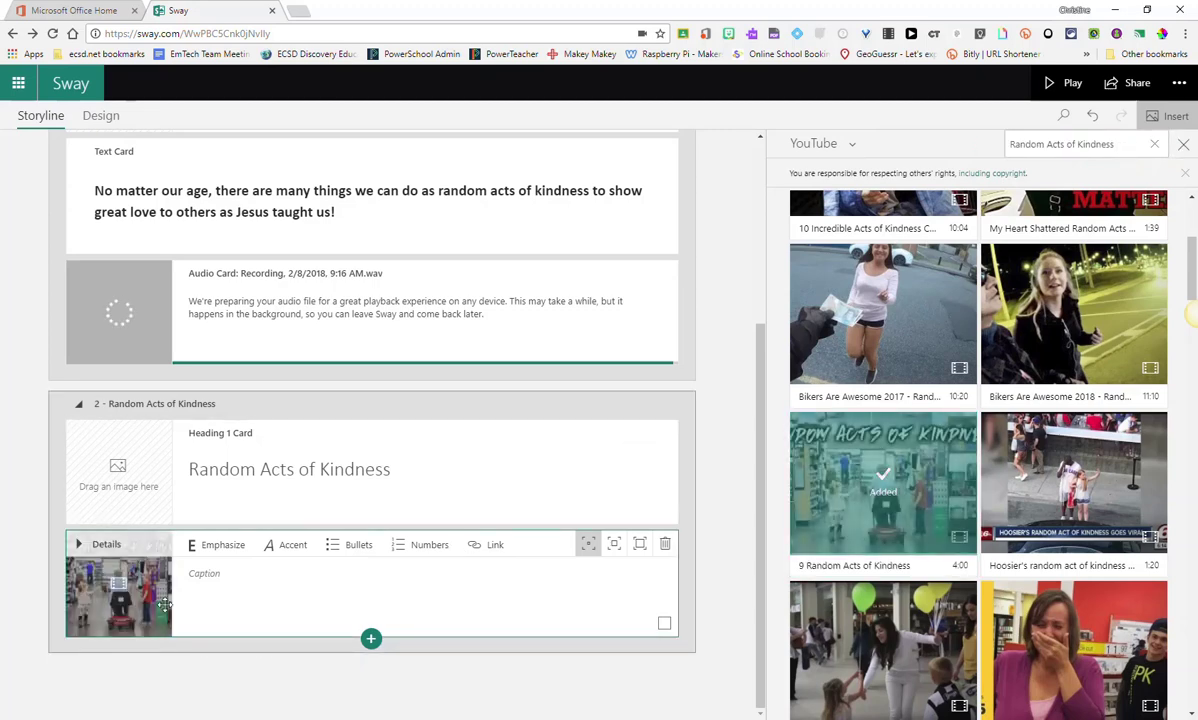
Caption the video card 'Random Acts of Kindness' and set its emphasis to Moderate
{"action": "left_click", "coordinate": [1185, 144]}
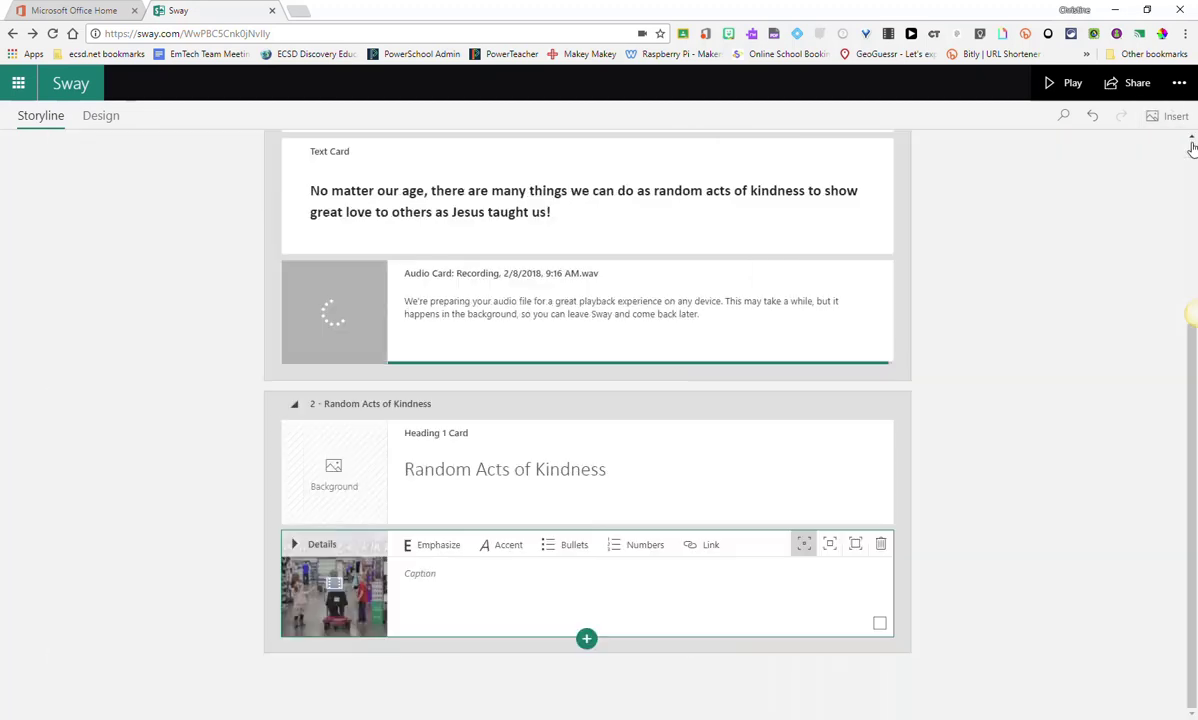
{"action": "left_click", "coordinate": [445, 582]}
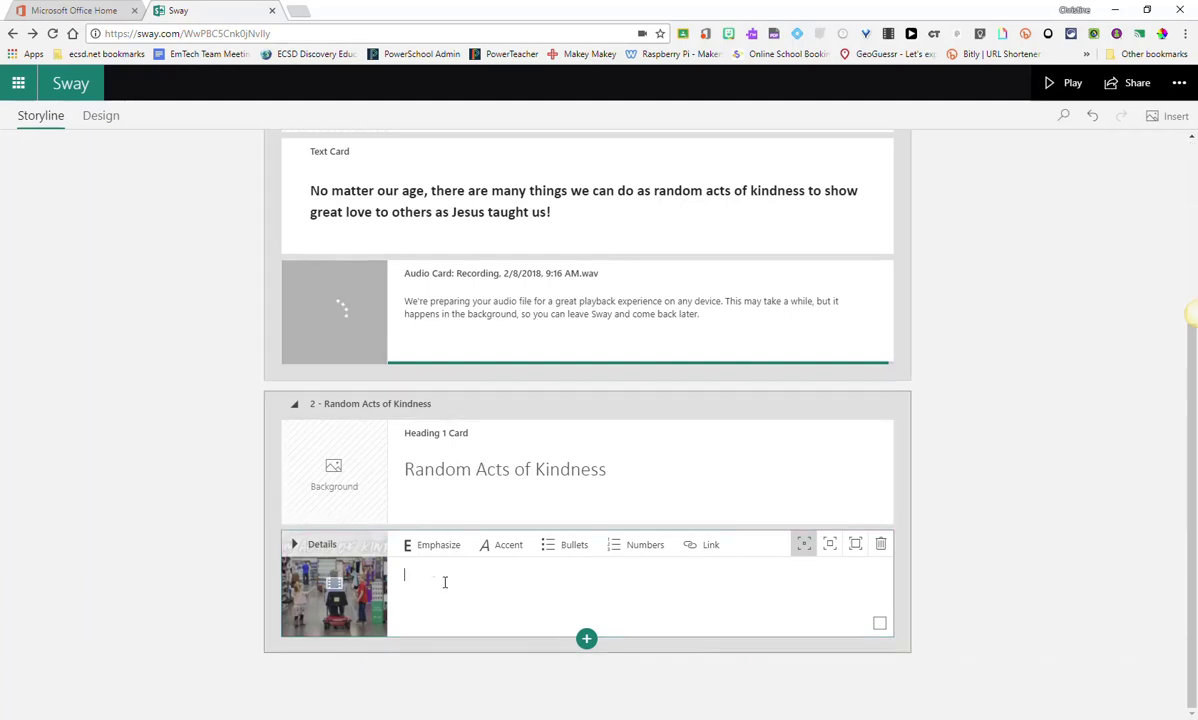
{"action": "type", "text": "Random Acts of Kindness"}
{"action": "left_click", "coordinate": [828, 551]}
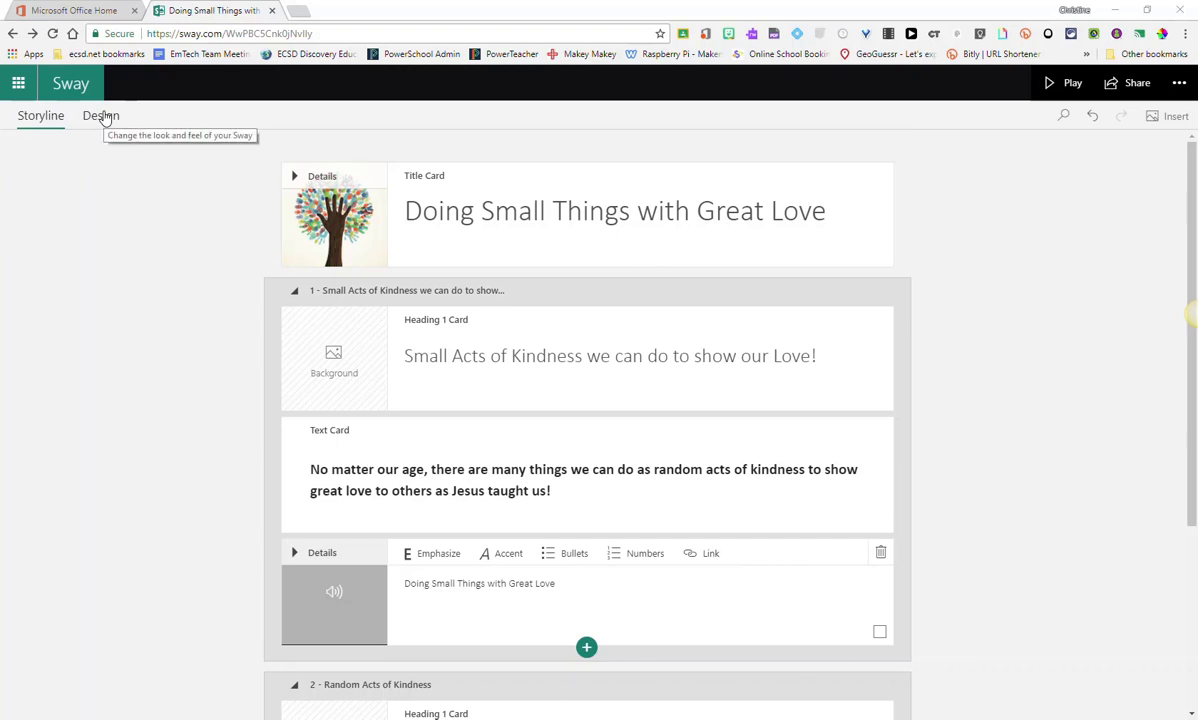
Step through the Design preview, play the 9-second audio clip, and advance to the video slide
{"action": "left_click", "coordinate": [101, 116]}
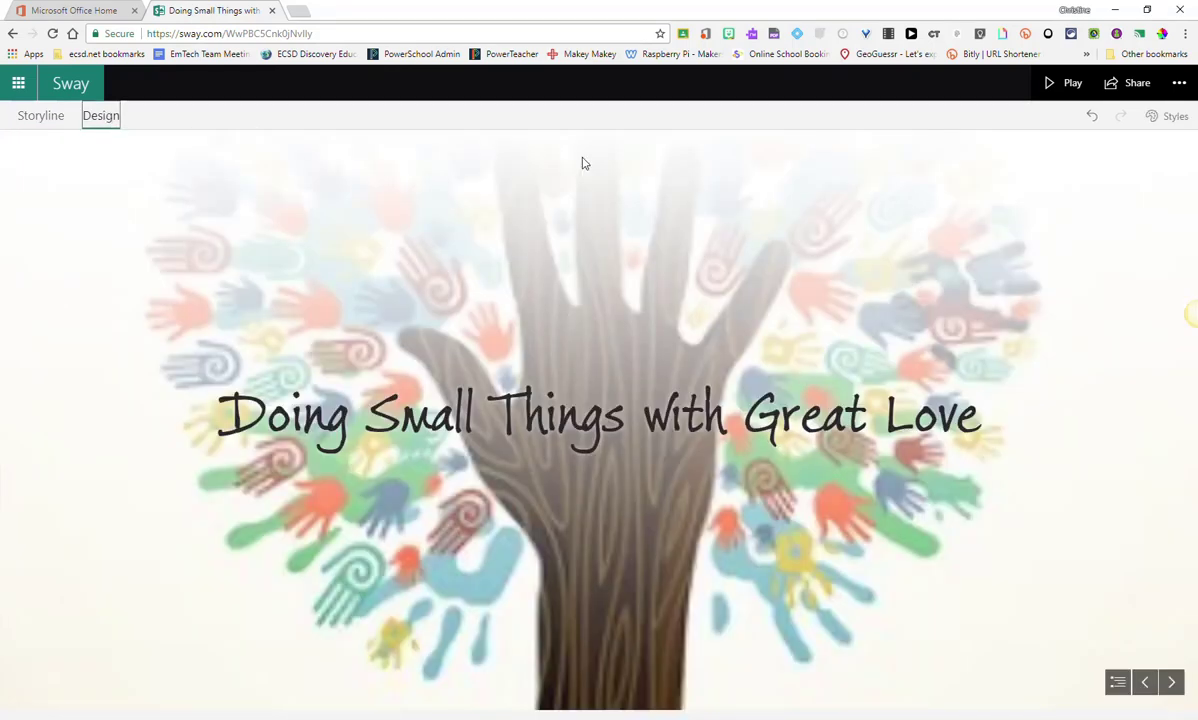
{"action": "left_click", "coordinate": [1171, 682]}
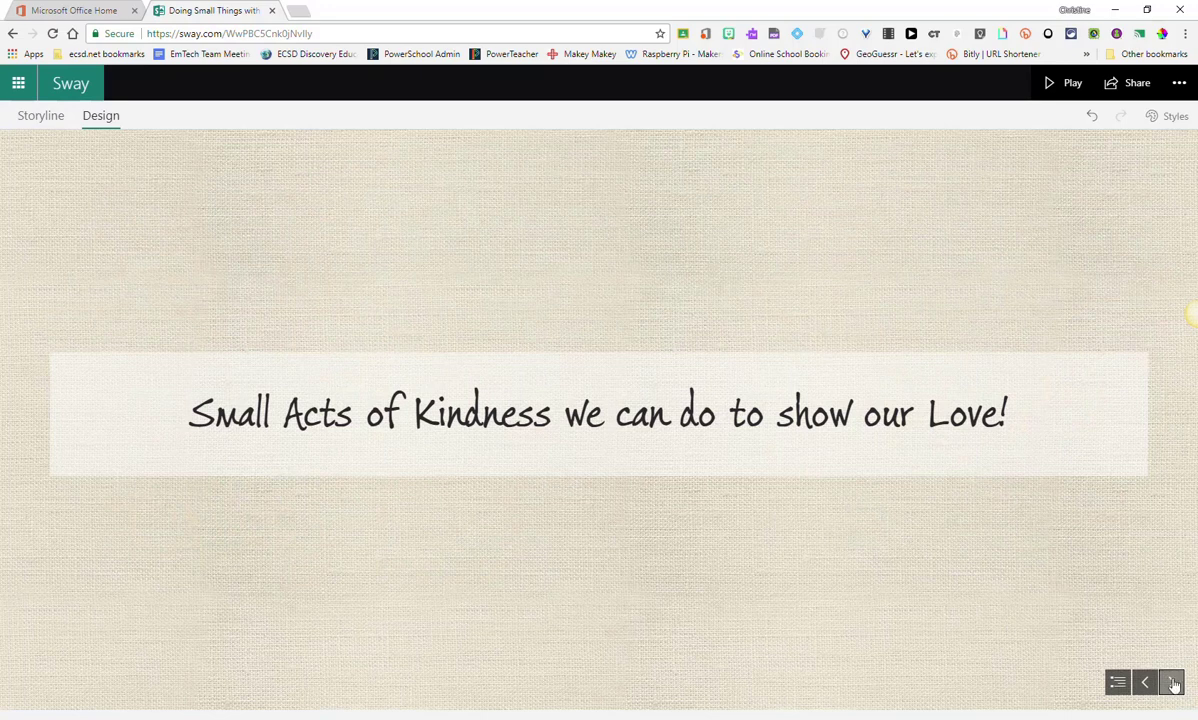
{"action": "left_click", "coordinate": [1171, 682]}
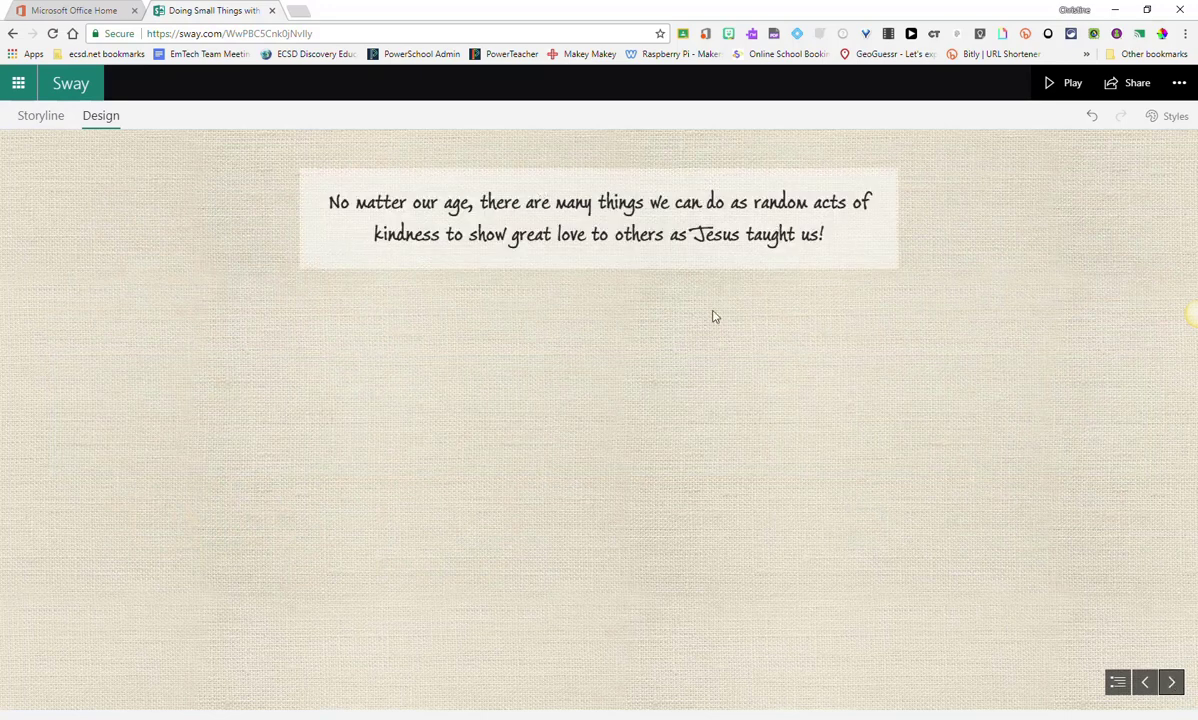
{"action": "left_click", "coordinate": [1172, 682]}
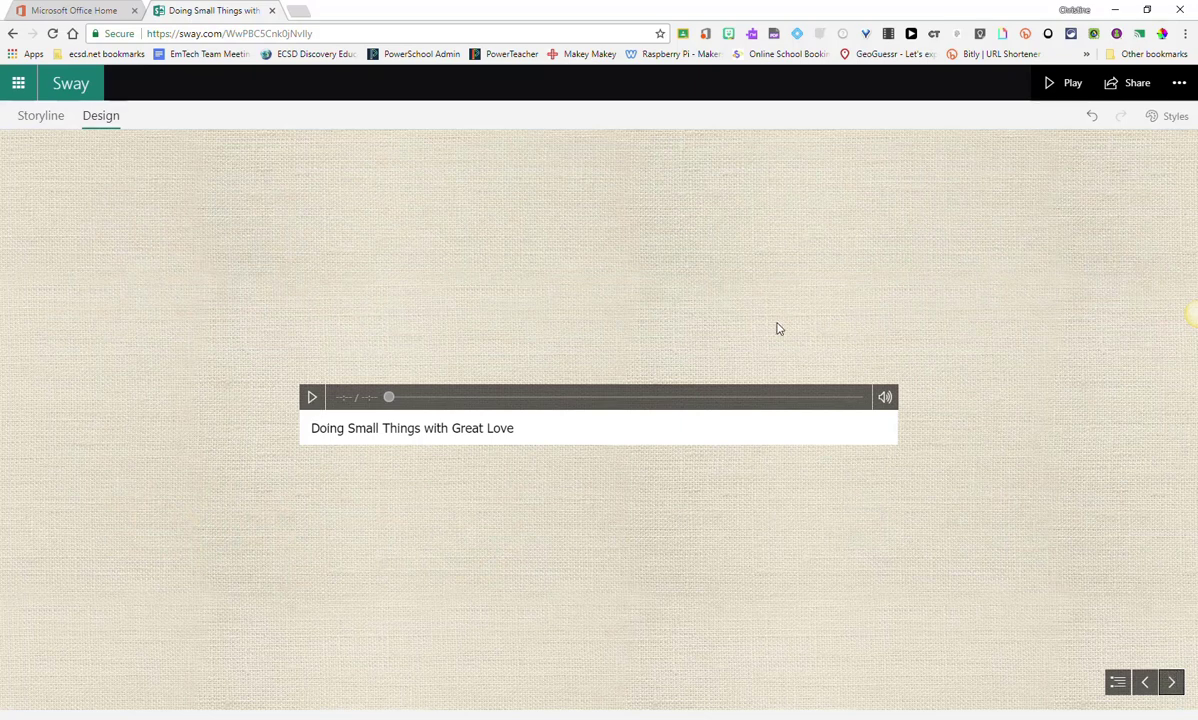
{"action": "left_click", "coordinate": [310, 398]}
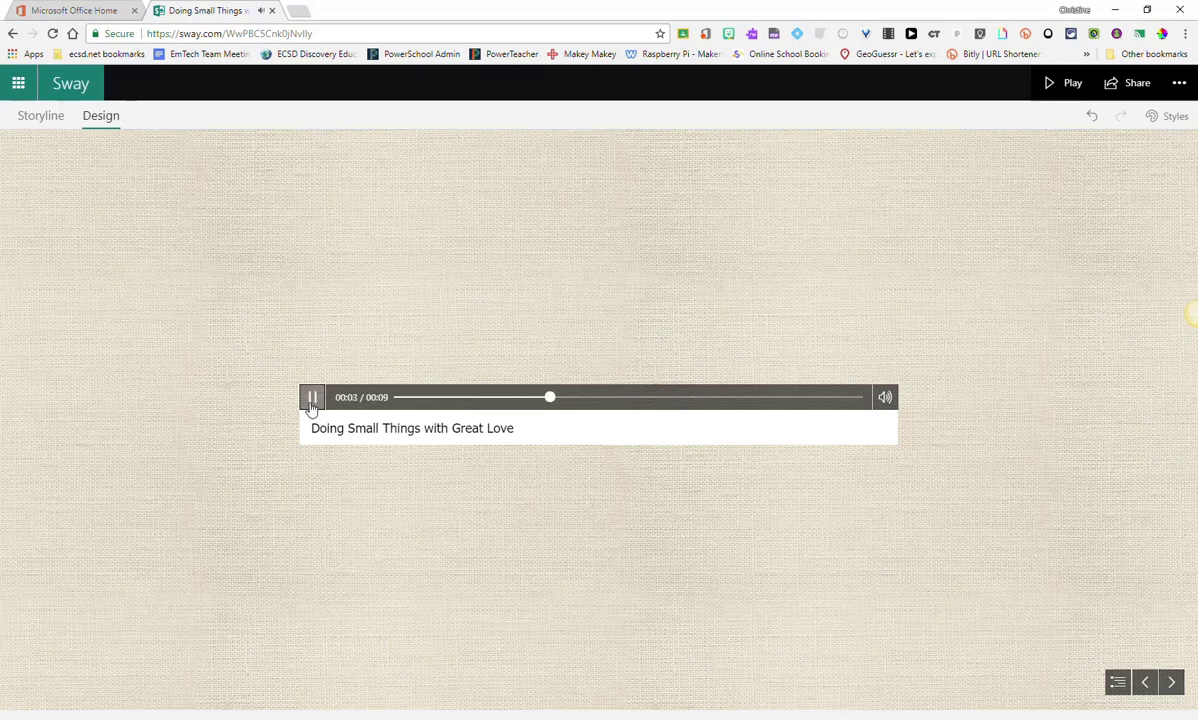
{"action": "scroll", "coordinate": [1150, 500], "scroll_direction": "down", "scroll_amount": 1}
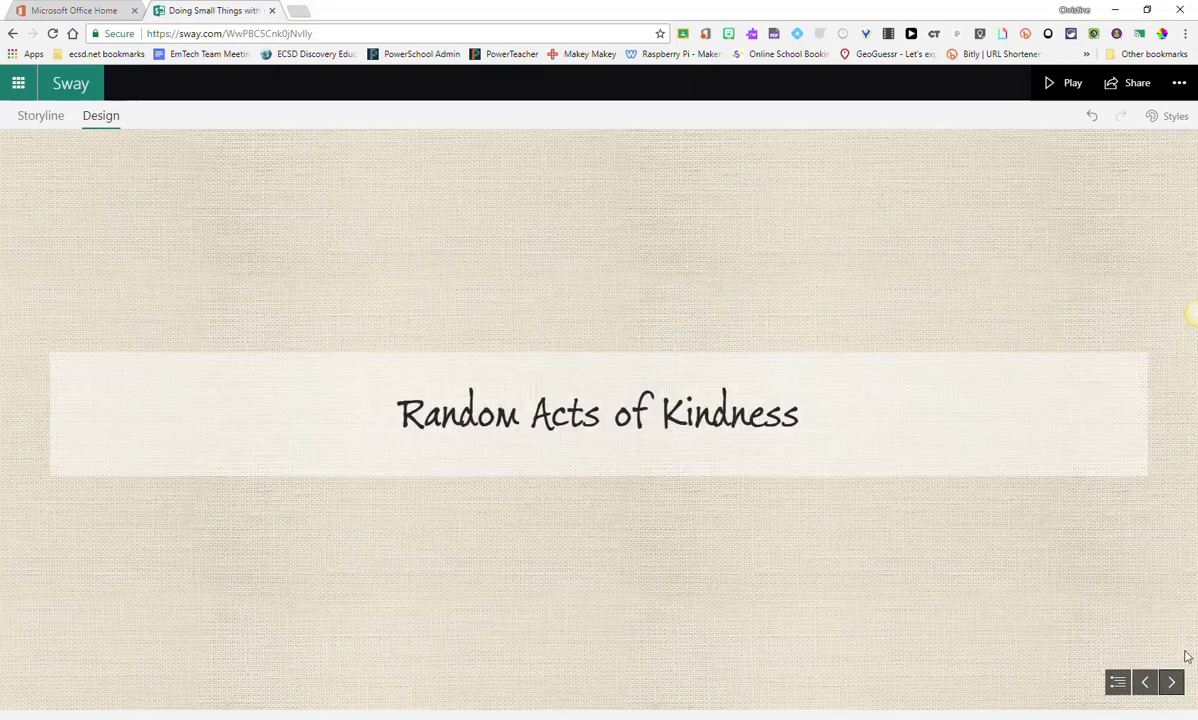
{"action": "left_click", "coordinate": [1171, 681]}
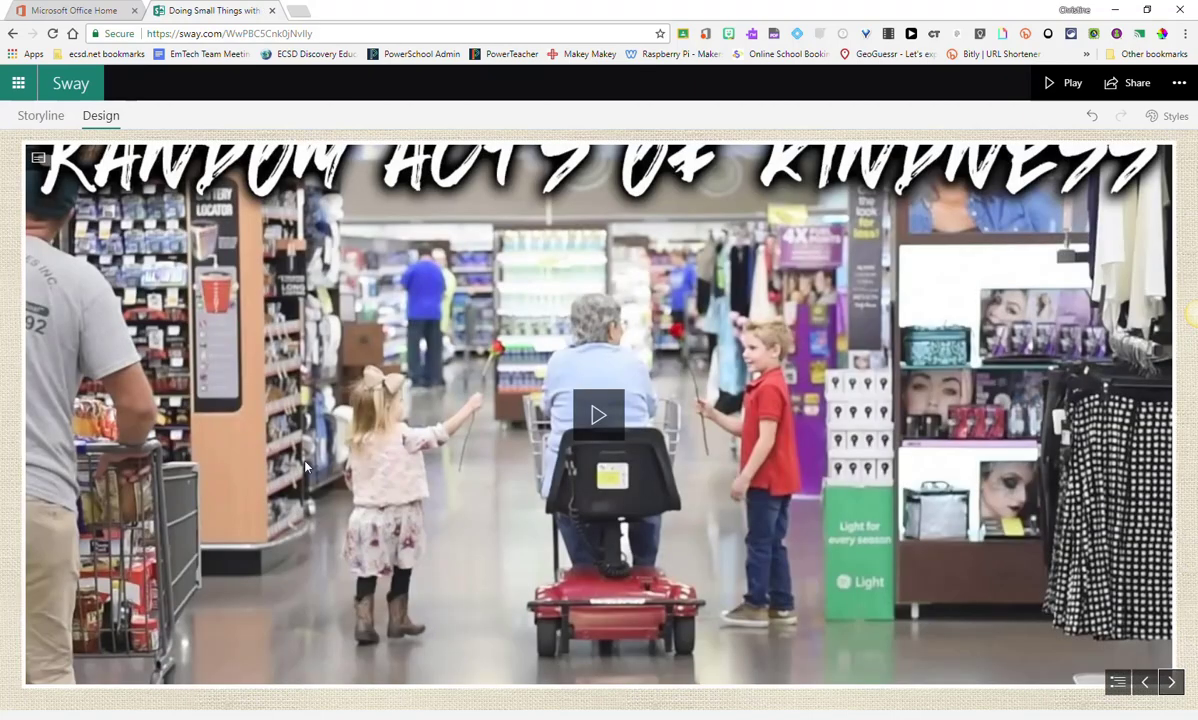